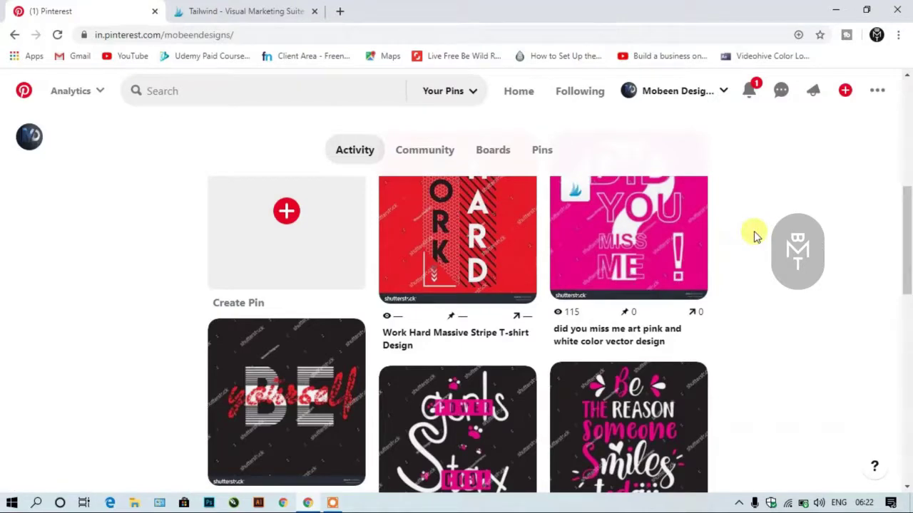
# - Switch to Tailwind and open the Publisher's scheduled pins queue
pyautogui.scroll(1, 754, 231)
pyautogui.scroll(3, 753, 231)
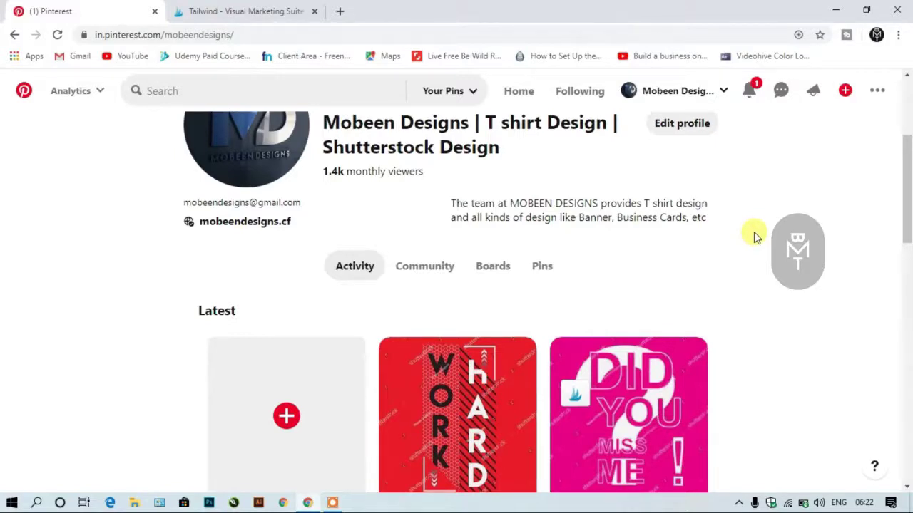
pyautogui.click(285, 10)
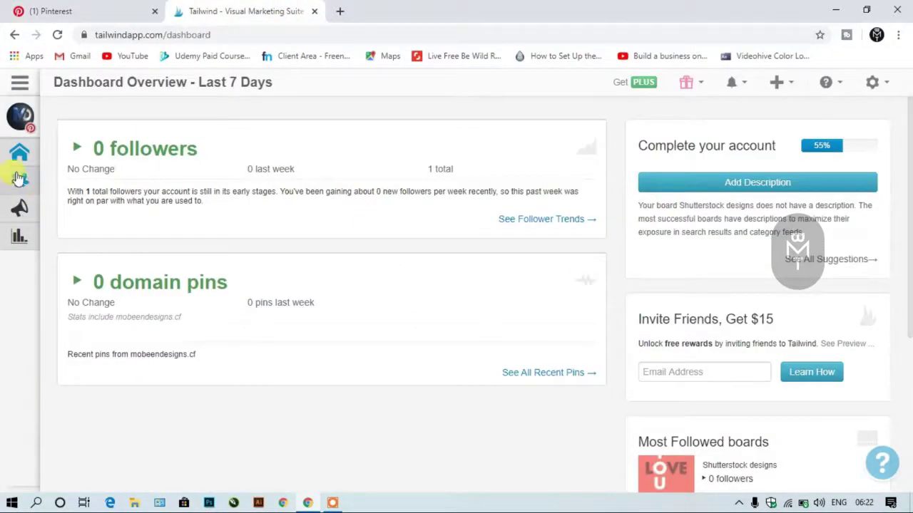
pyautogui.moveTo(20, 164)
pyautogui.click(73, 207)
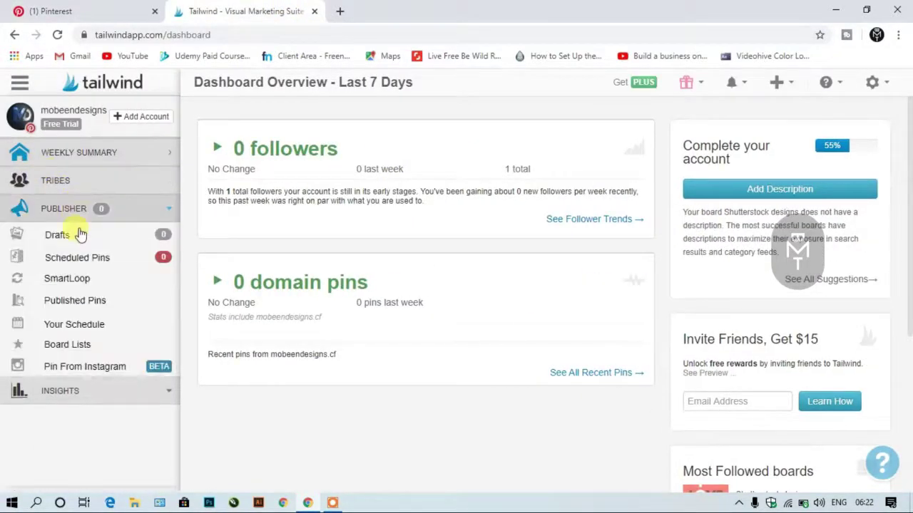
pyautogui.click(85, 259)
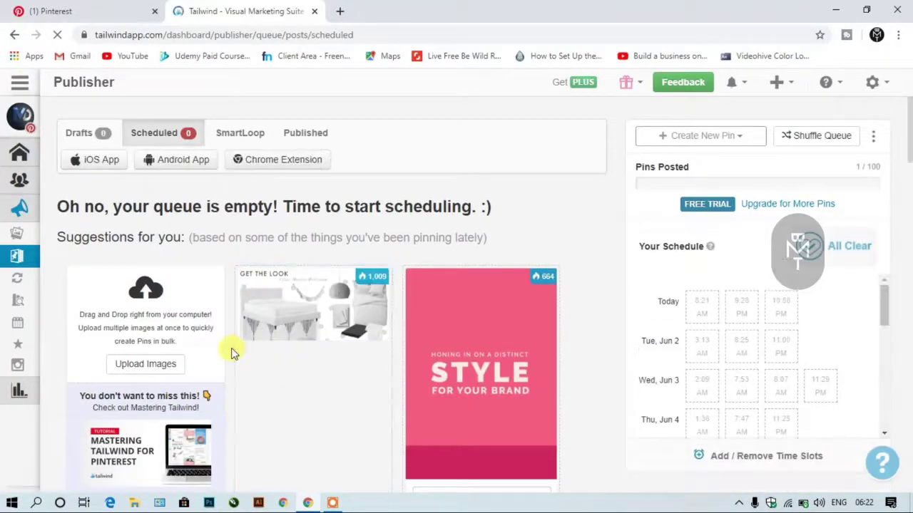
pyautogui.click(696, 140)
pyautogui.click(707, 171)
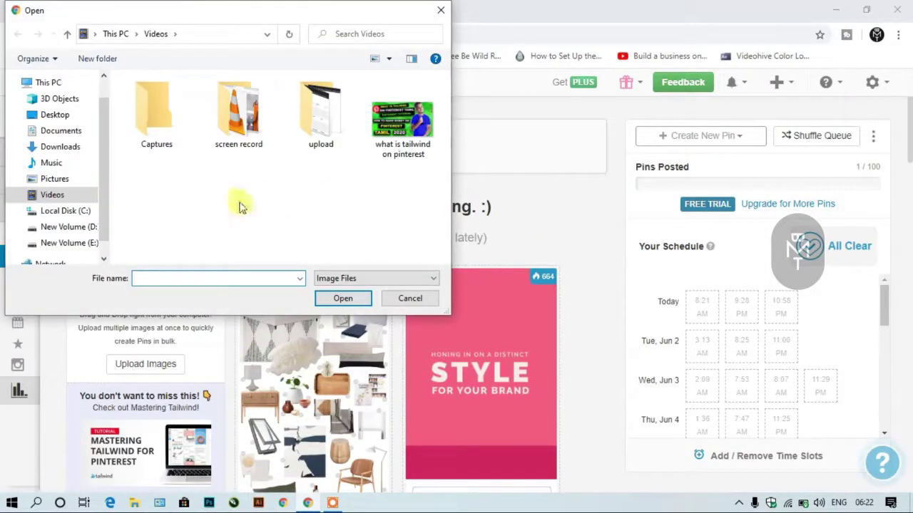
pyautogui.click(415, 298)
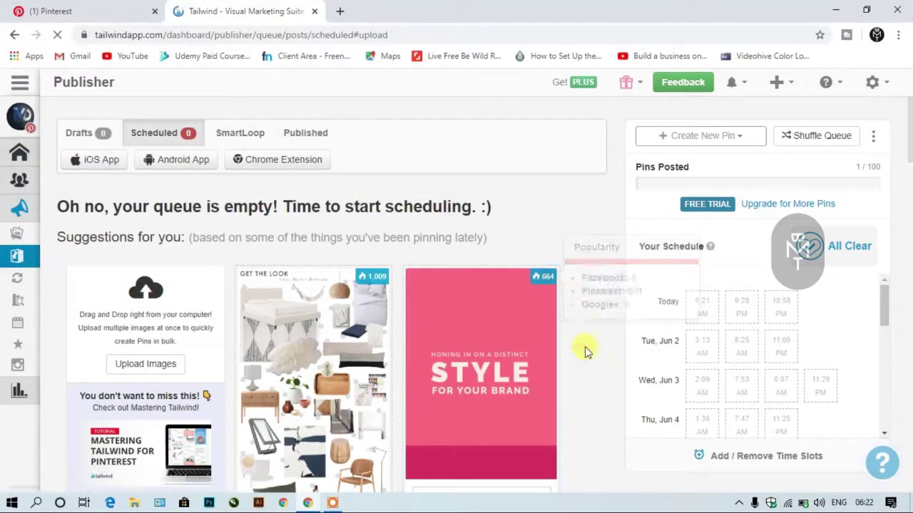
# - Examine the queue's upcoming time slots and the weekly pinning schedule where slots are added or removed
pyautogui.moveTo(707, 314)
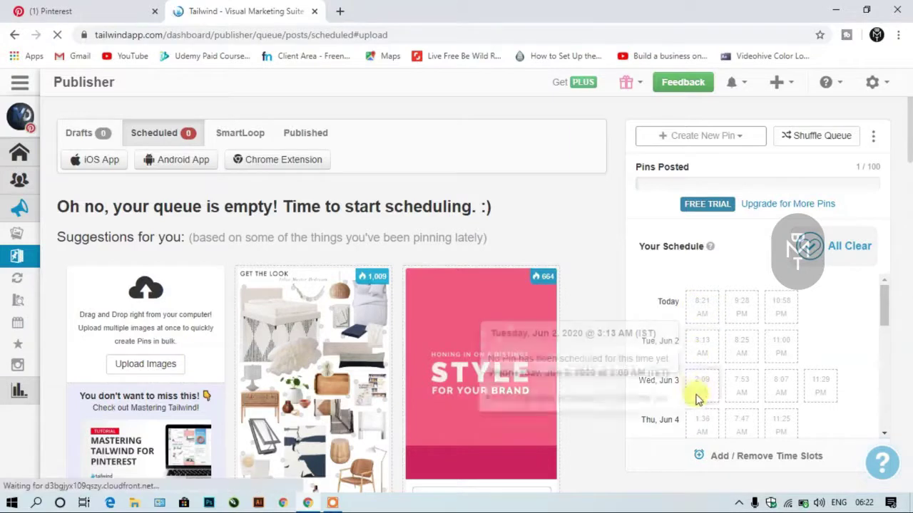
pyautogui.scroll(-2, 728, 375)
pyautogui.scroll(2, 738, 362)
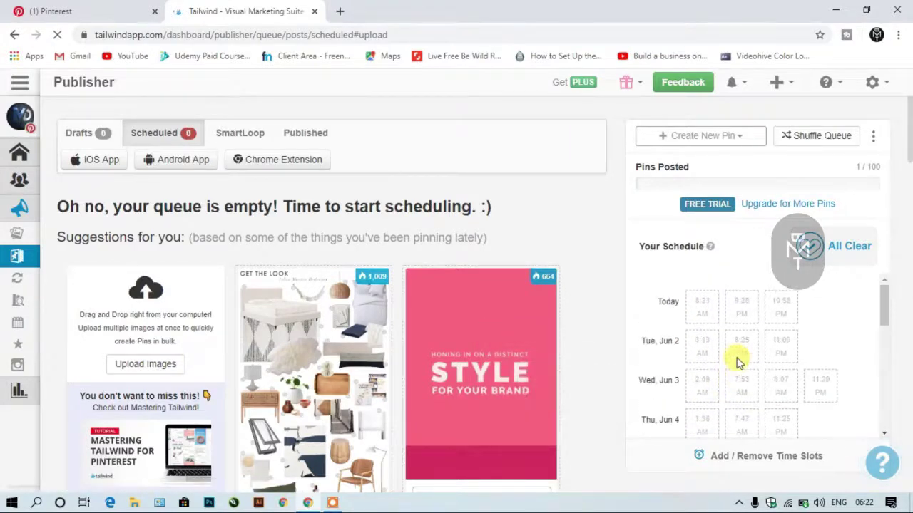
pyautogui.scroll(-5, 740, 357)
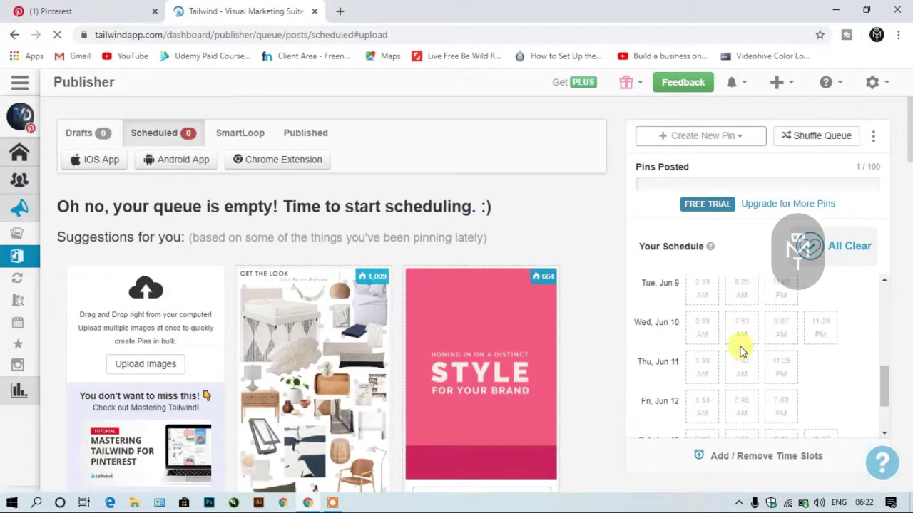
pyautogui.scroll(-10, 740, 349)
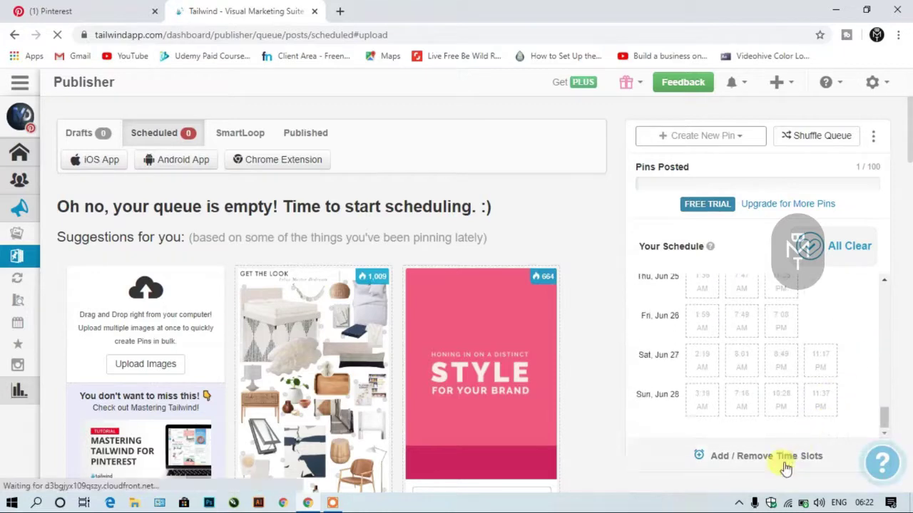
pyautogui.click(715, 463)
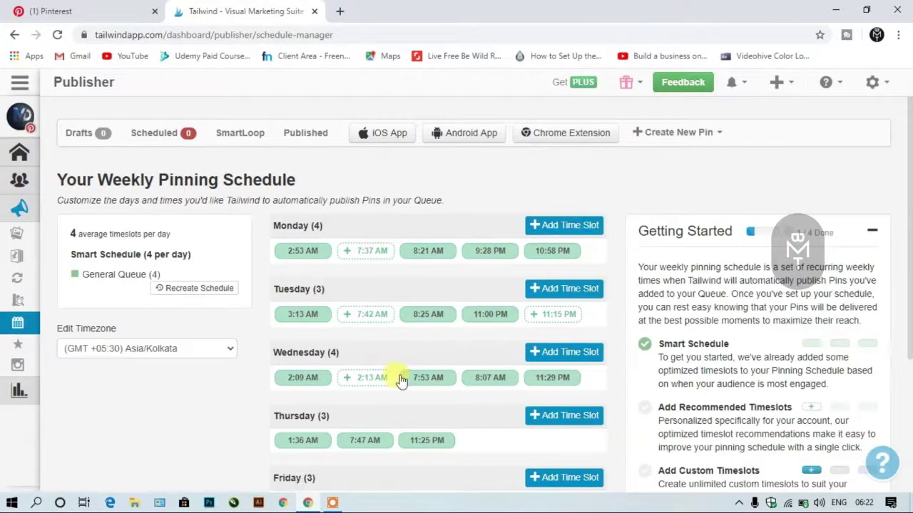
pyautogui.scroll(-4, 683, 226)
pyautogui.scroll(4, 684, 220)
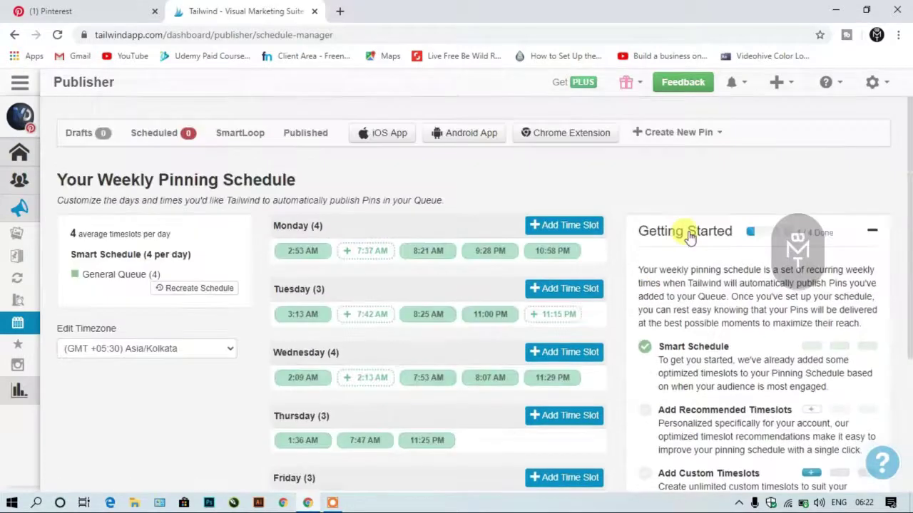
# - Return to the scheduled pins queue, and switch to Pinterest's home feed
pyautogui.click(18, 256)
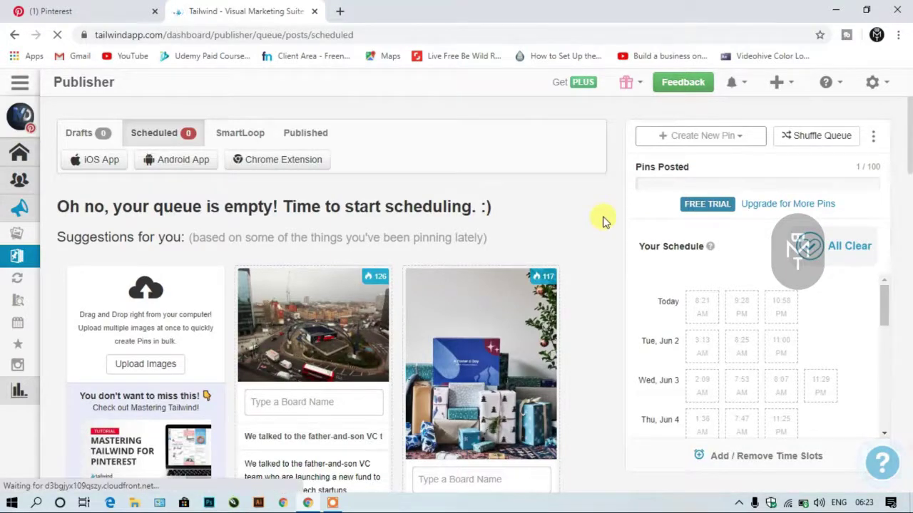
pyautogui.click(80, 10)
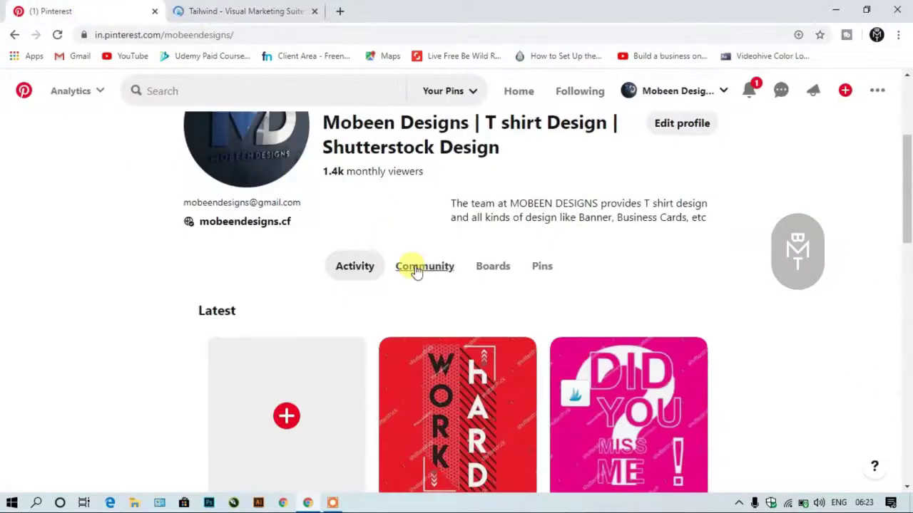
pyautogui.scroll(5, 417, 271)
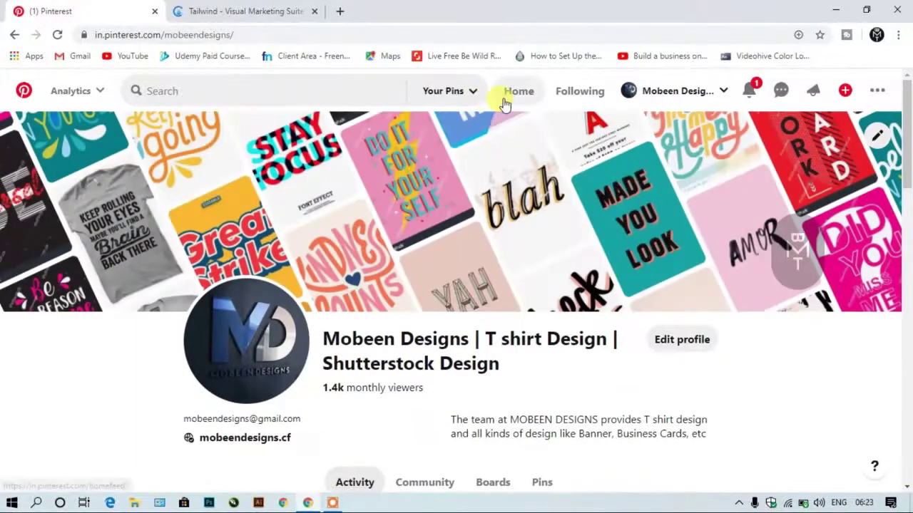
pyautogui.click(516, 99)
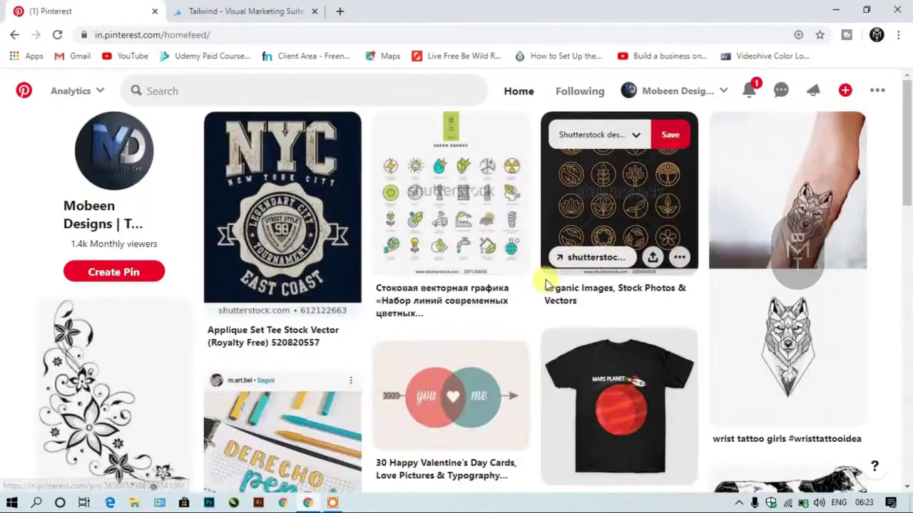
# - Send the wolf wrist tattoo pin from the home feed to Tailwind and maximize the resulting draft window
pyautogui.scroll(-2, 545, 285)
pyautogui.scroll(-1, 546, 278)
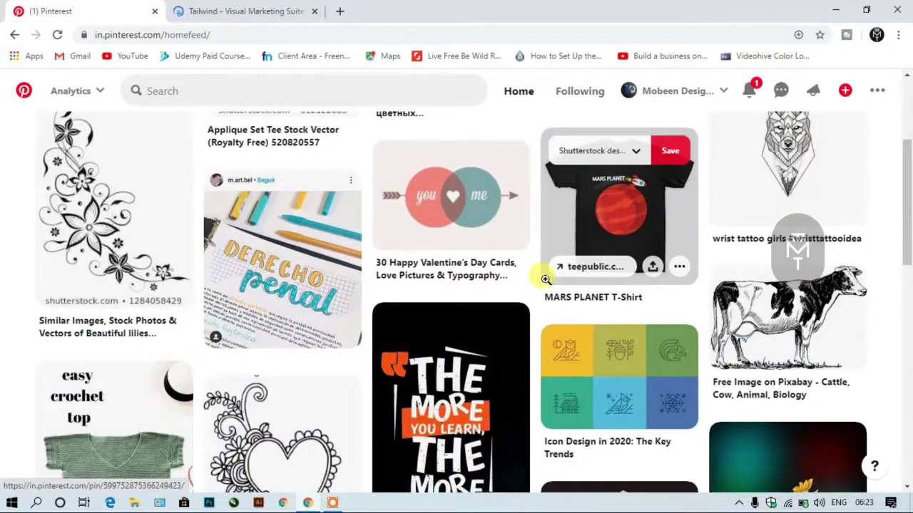
pyautogui.scroll(3, 545, 279)
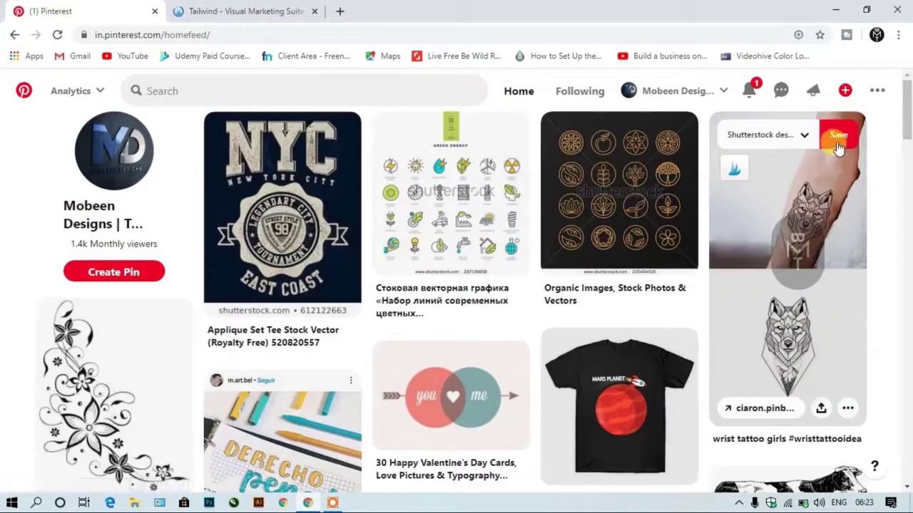
pyautogui.click(736, 176)
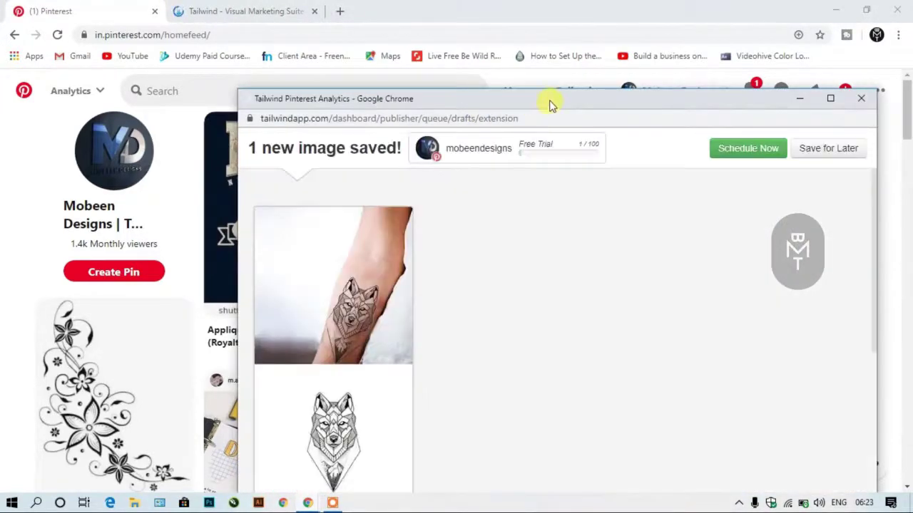
pyautogui.moveTo(550, 105); pyautogui.dragTo(543, 42)
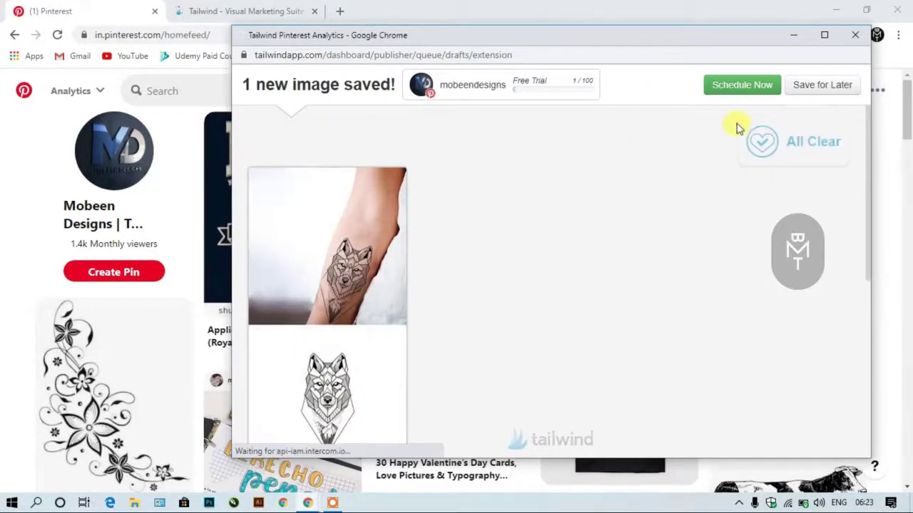
pyautogui.click(824, 34)
# - Assign the wolf pin draft to the T shirt Designs board
pyautogui.scroll(-3, 400, 304)
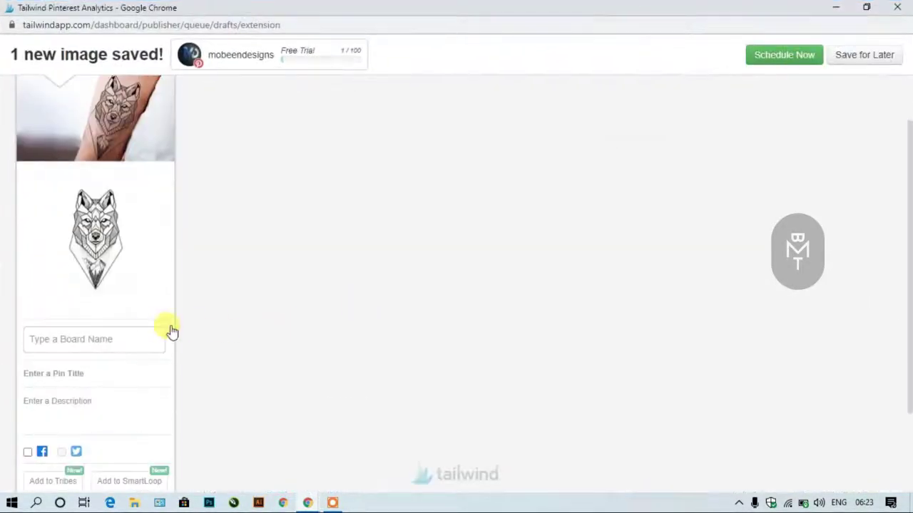
pyautogui.click(141, 337)
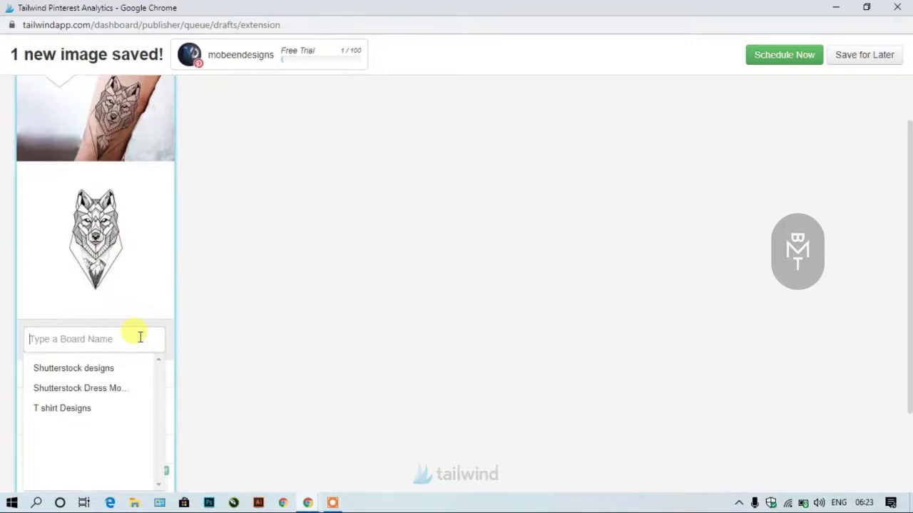
pyautogui.click(111, 409)
pyautogui.click(114, 393)
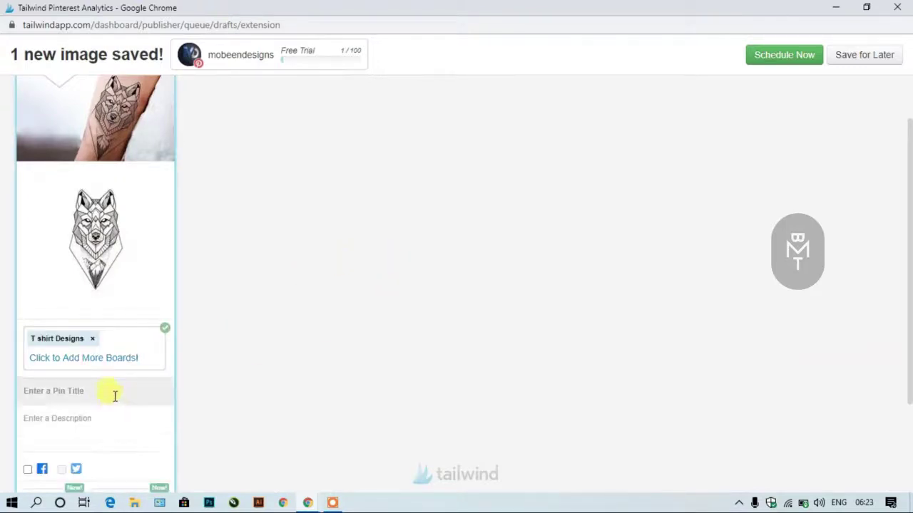
pyautogui.click(278, 411)
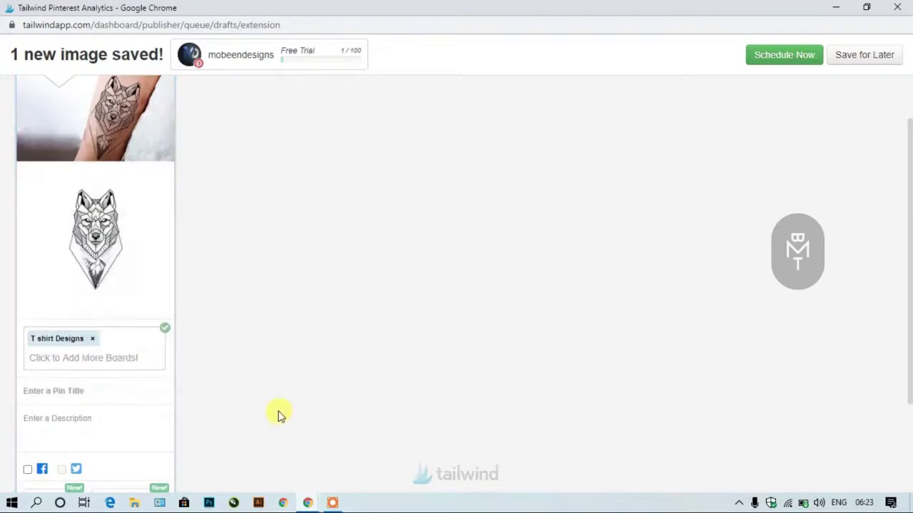
# - Set a custom publishing time of June 2, 2020 at 6:28 AM for the wolf pin
pyautogui.scroll(-2, 352, 269)
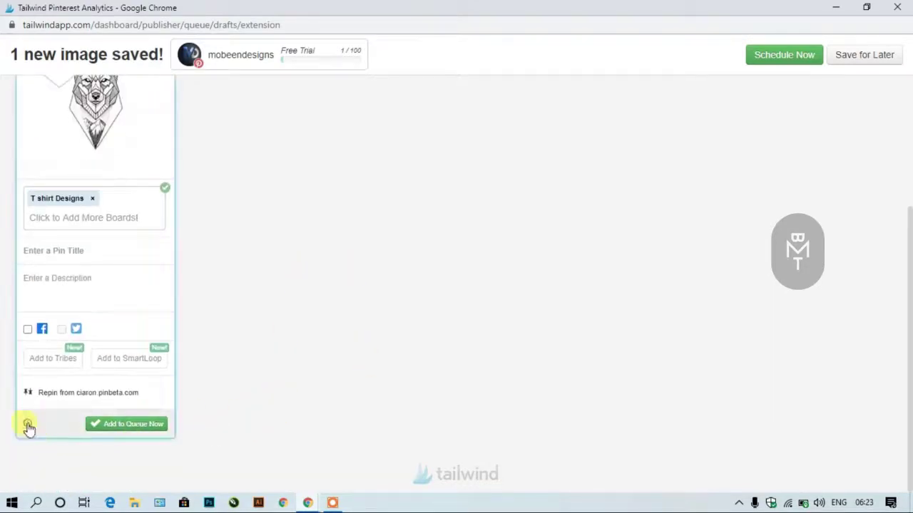
pyautogui.click(28, 423)
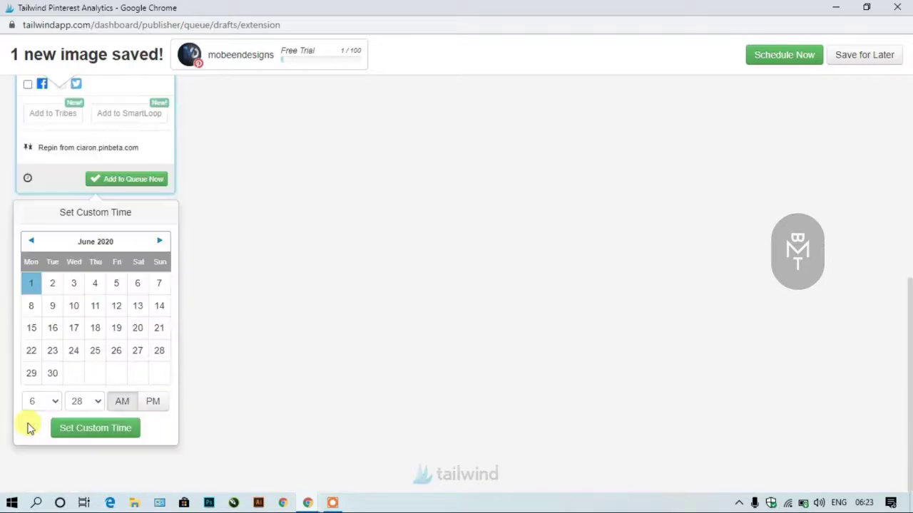
pyautogui.click(54, 288)
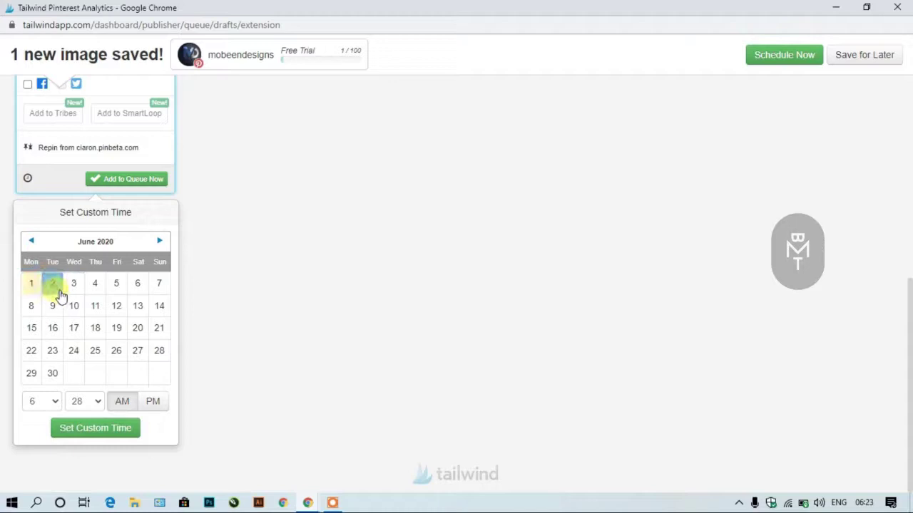
pyautogui.click(91, 428)
pyautogui.click(53, 426)
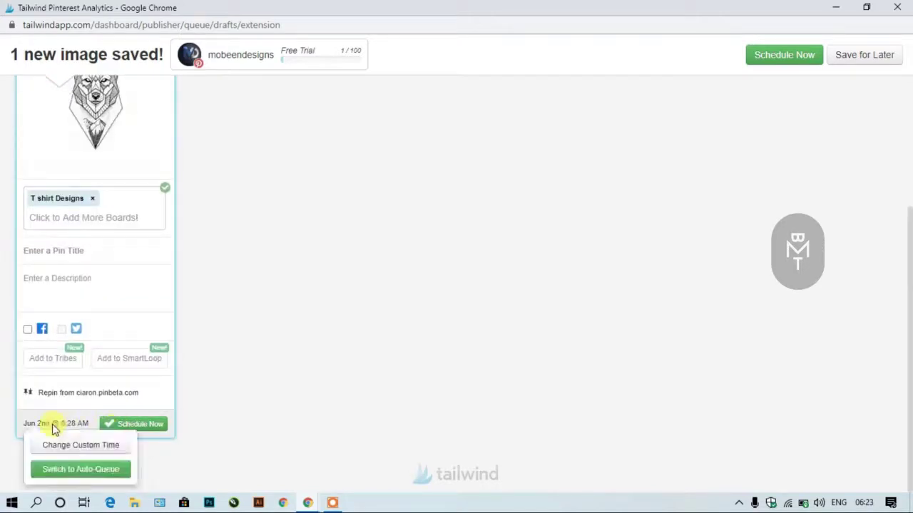
# - Try to schedule the wolf pin without a title and description
pyautogui.click(138, 426)
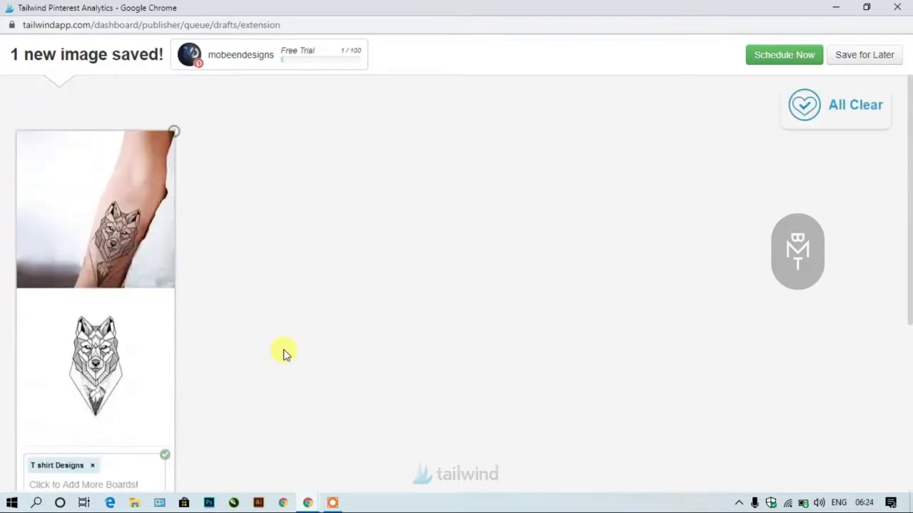
pyautogui.scroll(-3, 283, 353)
pyautogui.scroll(-1, 129, 436)
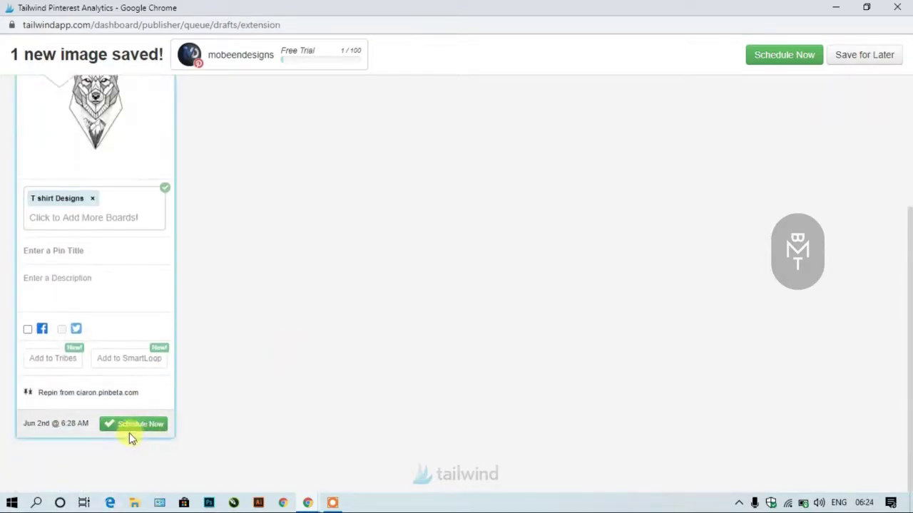
pyautogui.click(135, 432)
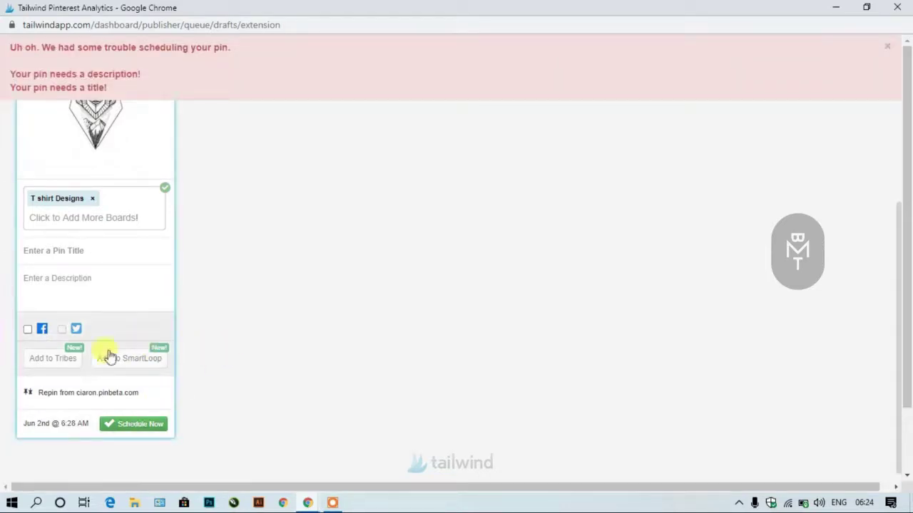
# - Enter "Wolf t shirt design" as both the pin's title and description, and schedule the pin
pyautogui.click(76, 257)
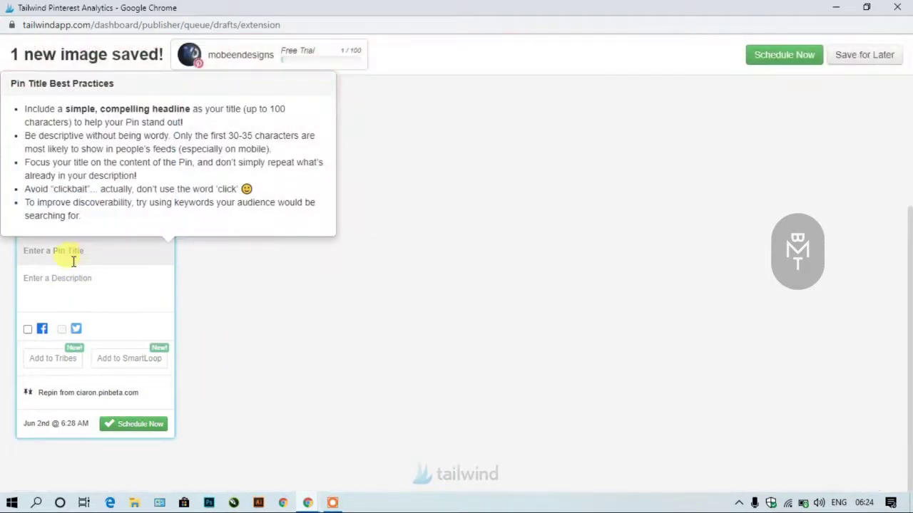
pyautogui.write('Wolf t shirt design')
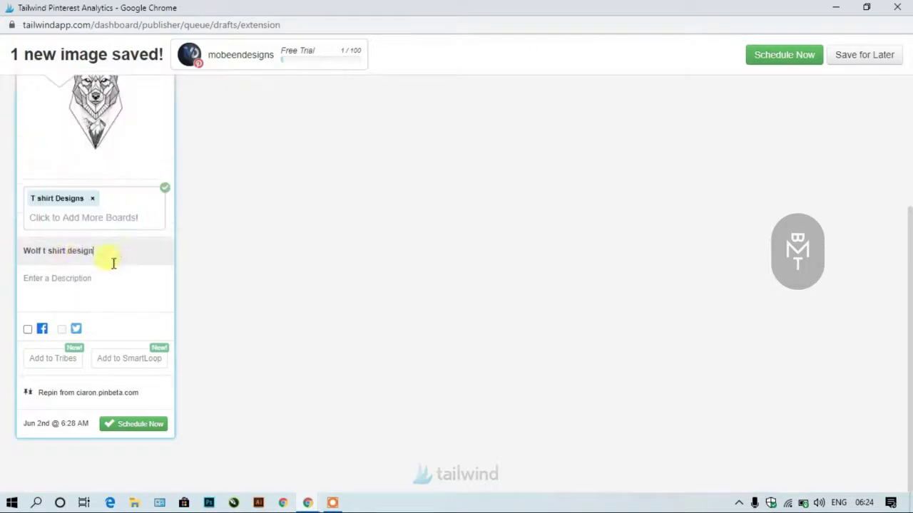
pyautogui.click(55, 276)
pyautogui.write('Wolf t shirt design')
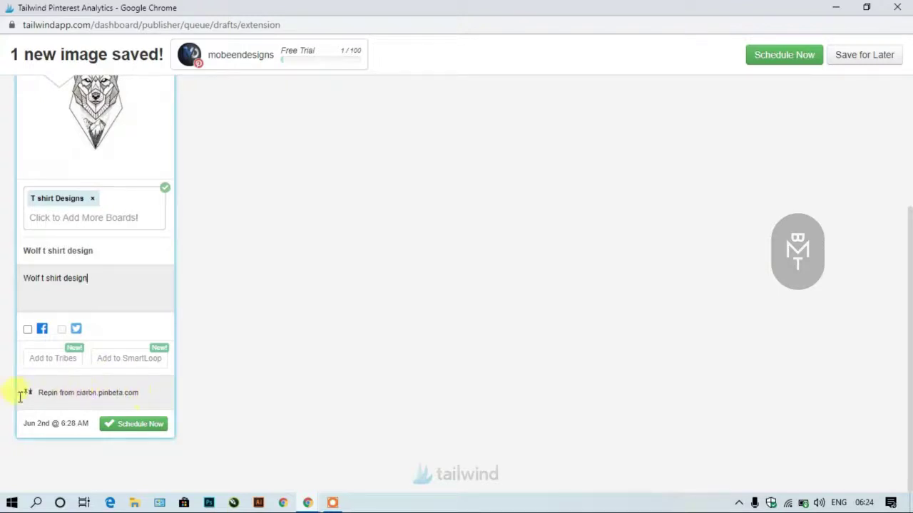
pyautogui.click(149, 426)
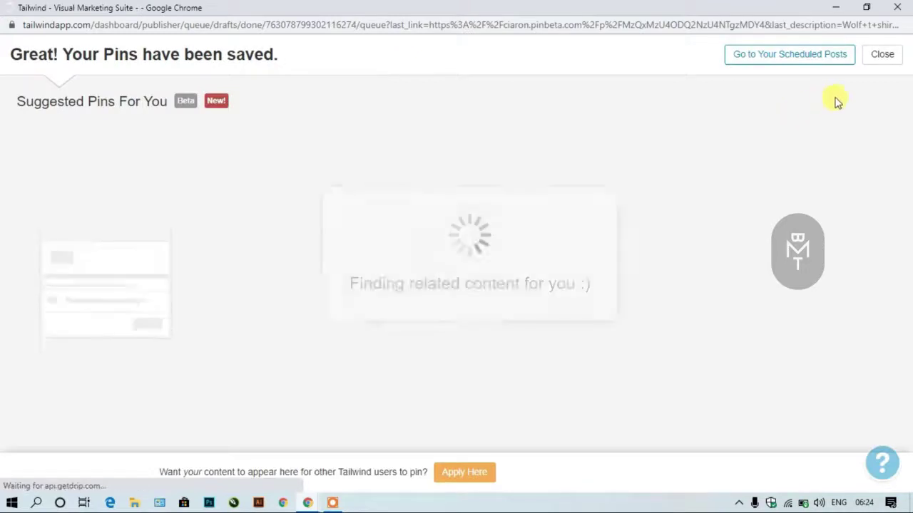
# - Close the saved-pins window, switch to Tailwind and reload the scheduled posts queue to check the wolf pin
pyautogui.click(879, 56)
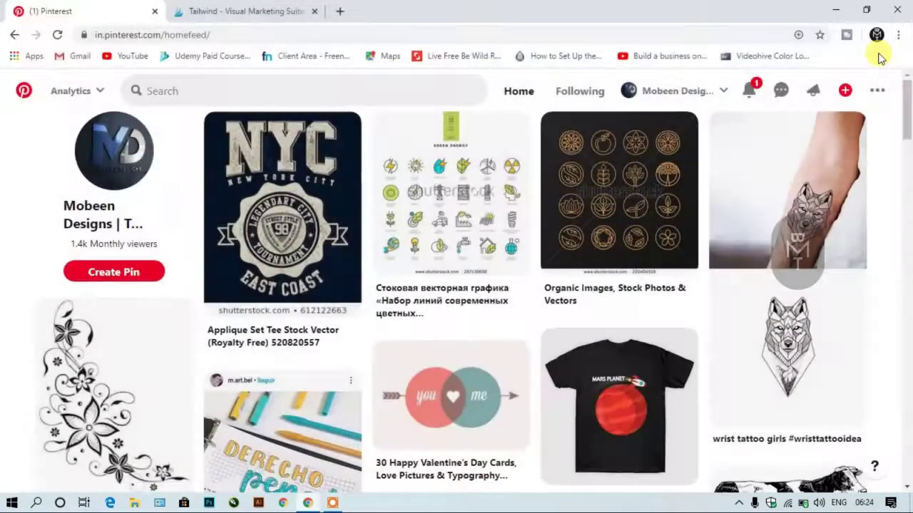
pyautogui.click(279, 8)
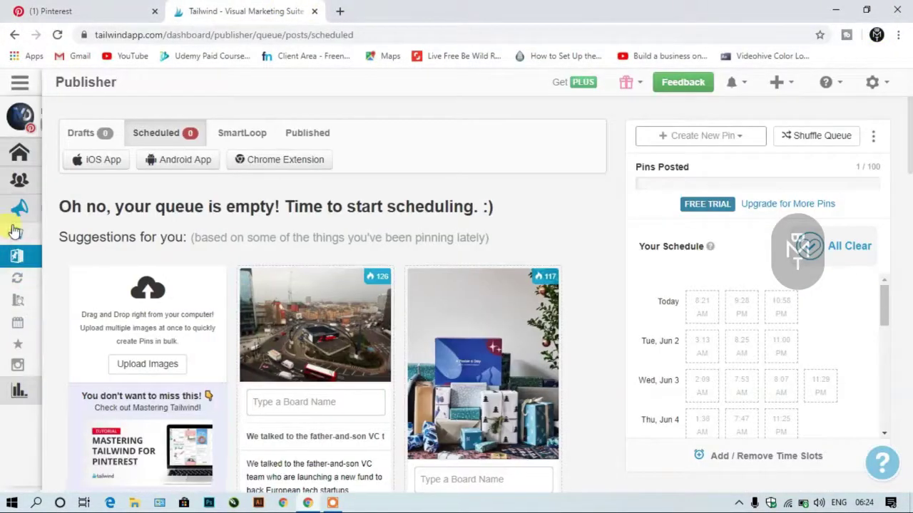
pyautogui.moveTo(14, 231)
pyautogui.click(100, 261)
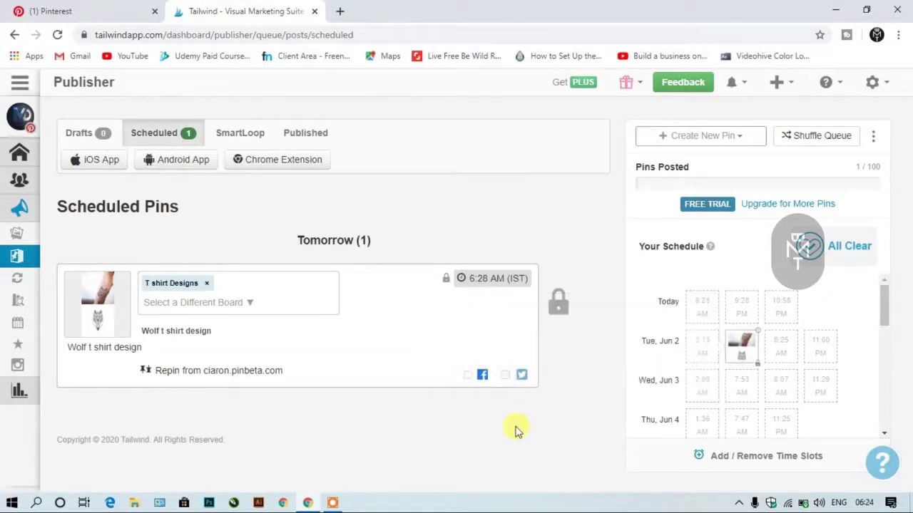
pyautogui.moveTo(285, 341)
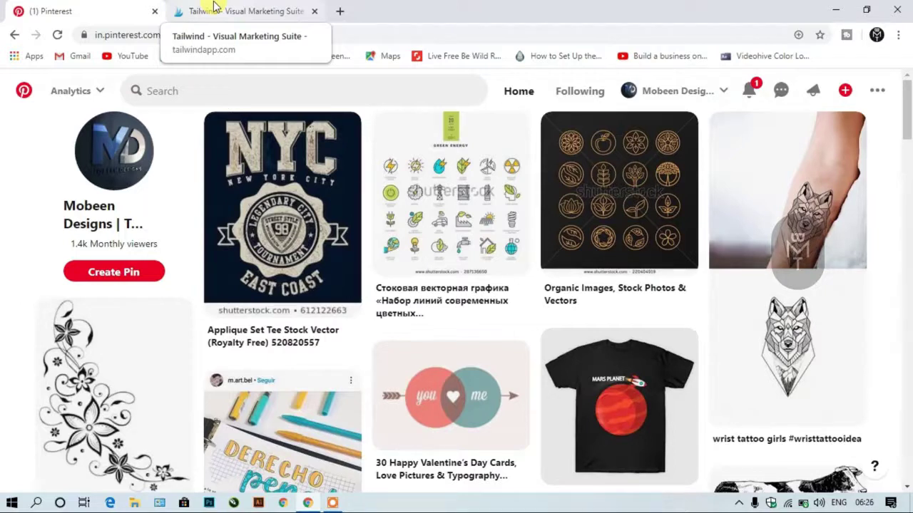
# - Return to Tailwind's scheduled queue, review the options for creating a new pin, and dismiss them
pyautogui.click(216, 7)
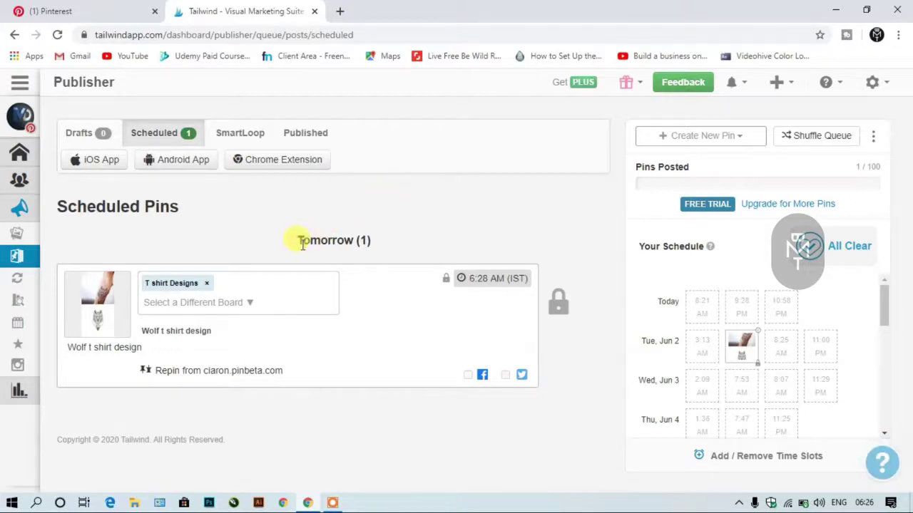
pyautogui.click(702, 139)
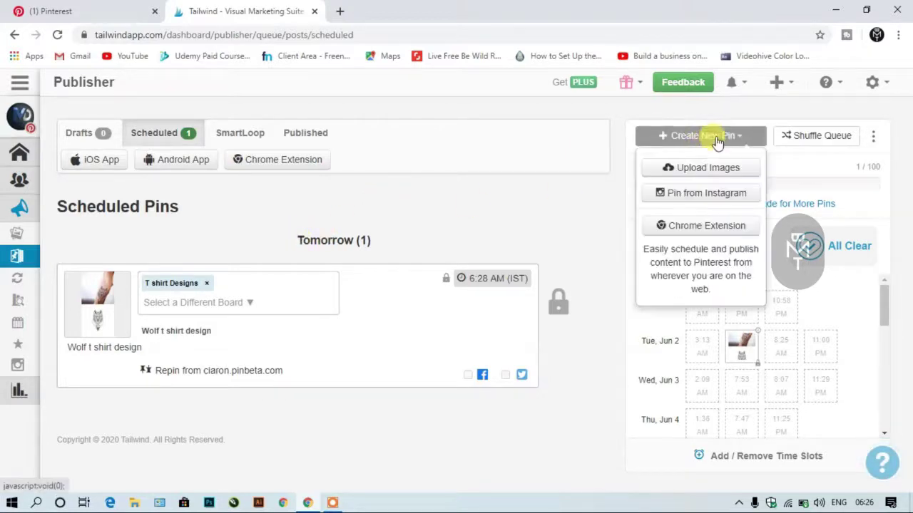
pyautogui.click(551, 213)
# - Check the Tailwind scheduling option on the NYC pin in the Pinterest home feed, and return to Tailwind's scheduled pins
pyautogui.click(100, 10)
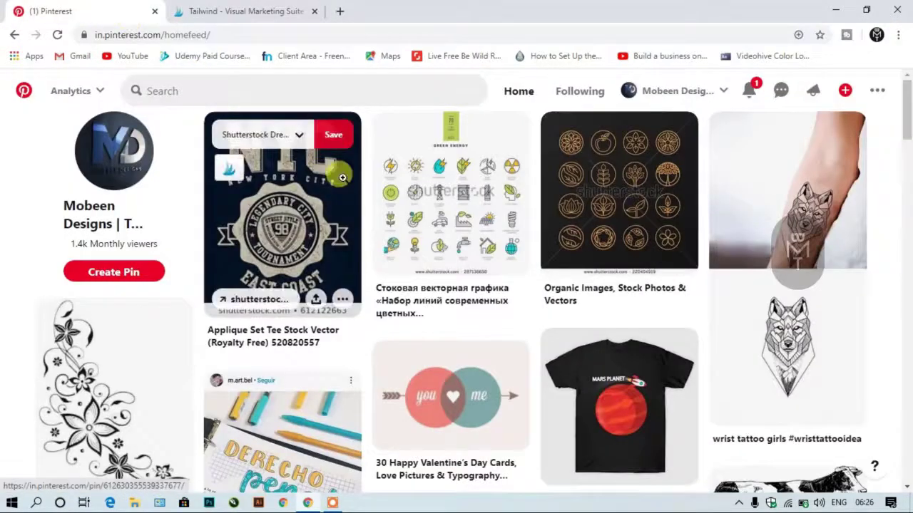
pyautogui.moveTo(228, 169)
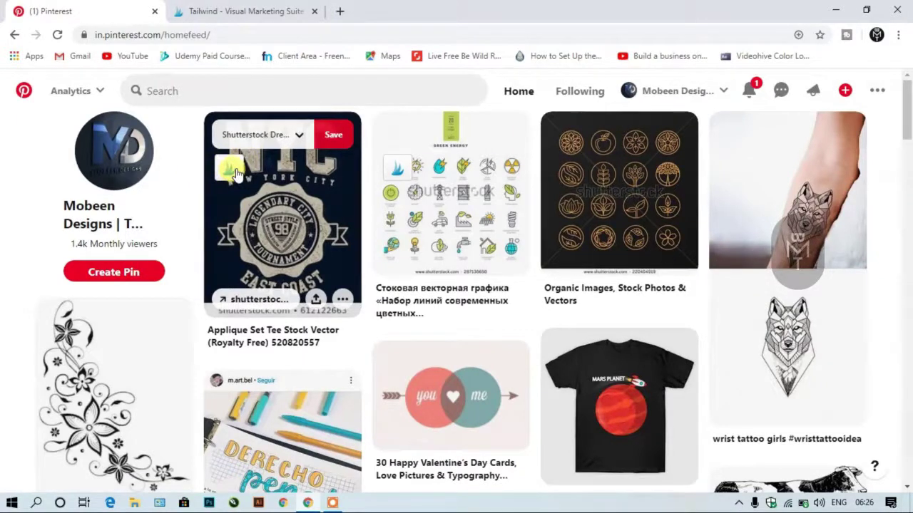
pyautogui.click(242, 11)
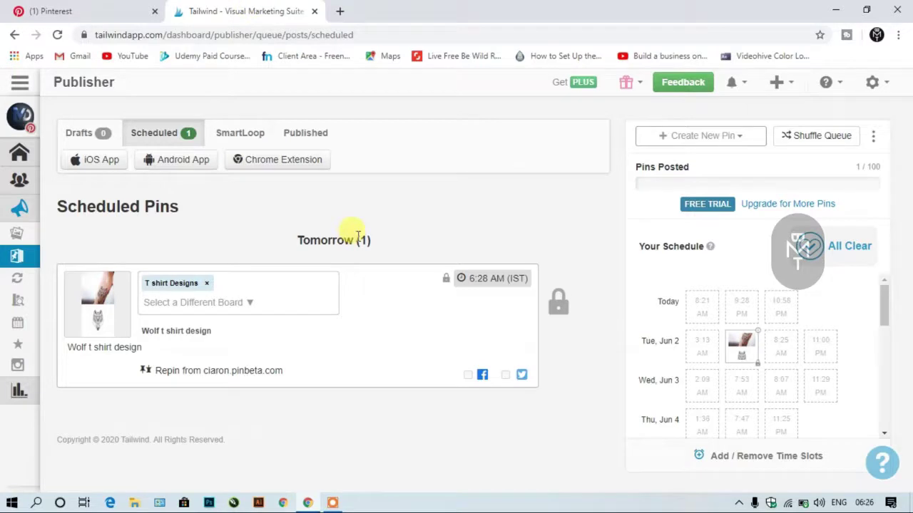